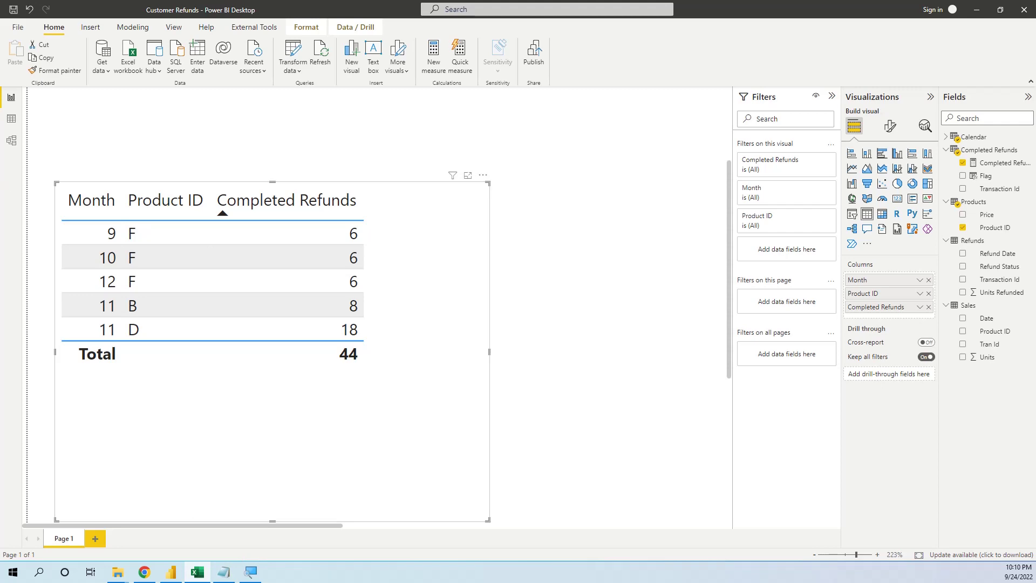
Switch to the Refunds tables workbook in Excel and review its Sales, Products and Refunds sheets.
{"action": "left_click", "coordinate": [197, 572]}
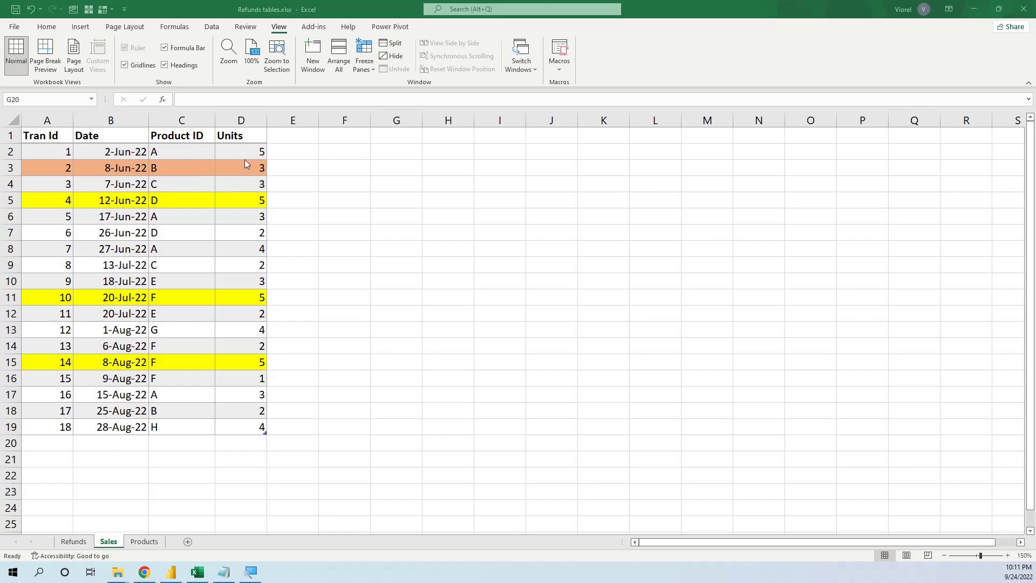
{"action": "left_click", "coordinate": [148, 544]}
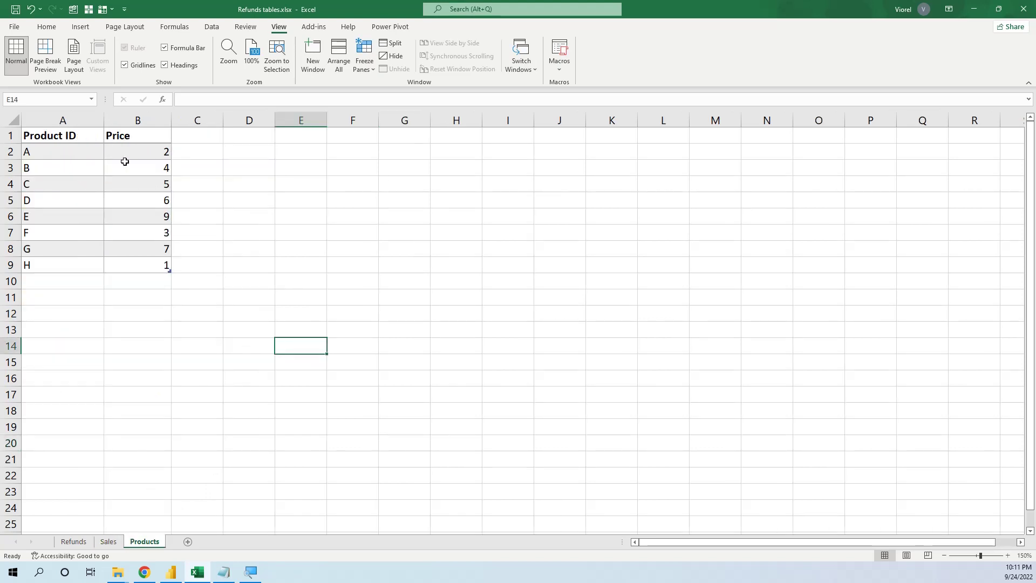
{"action": "left_click", "coordinate": [73, 541]}
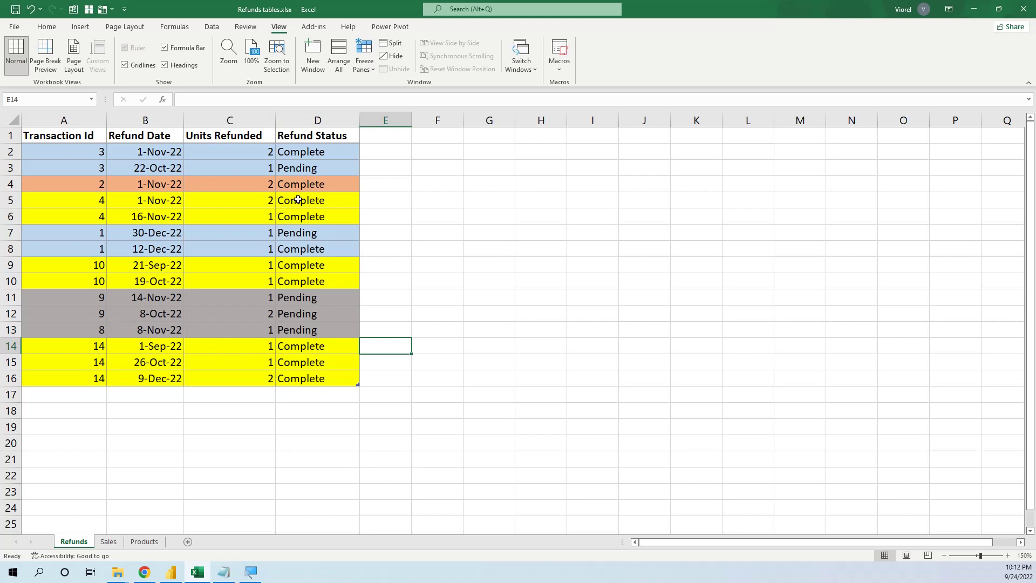
Examine the Refunds sheet's rows for transactions 3, 2, 4 and 14, comparing the refund statuses within each transaction.
{"action": "left_click_drag", "start_coordinate": [298, 199], "coordinate": [299, 218]}
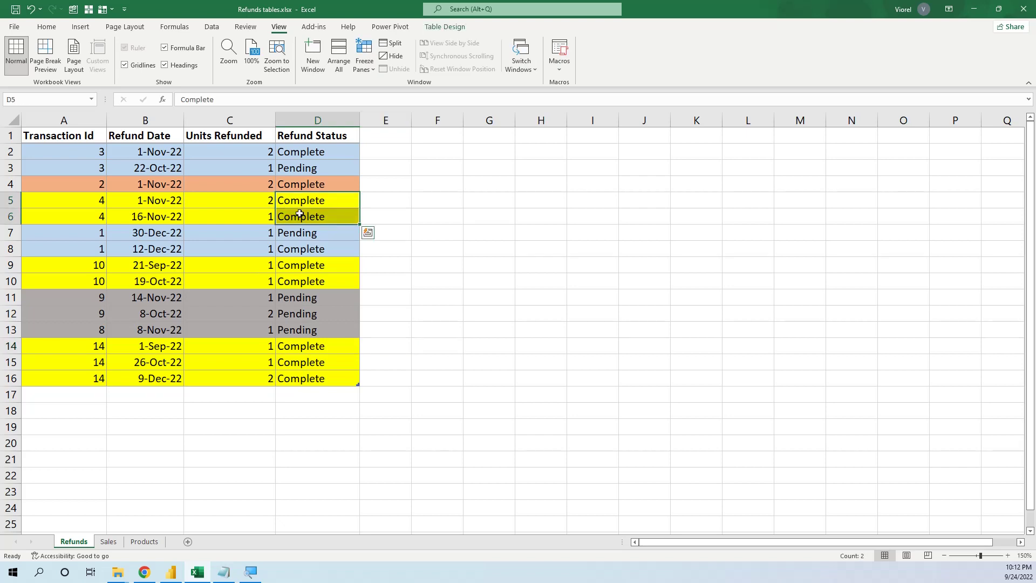
{"action": "left_click_drag", "start_coordinate": [99, 151], "coordinate": [299, 168]}
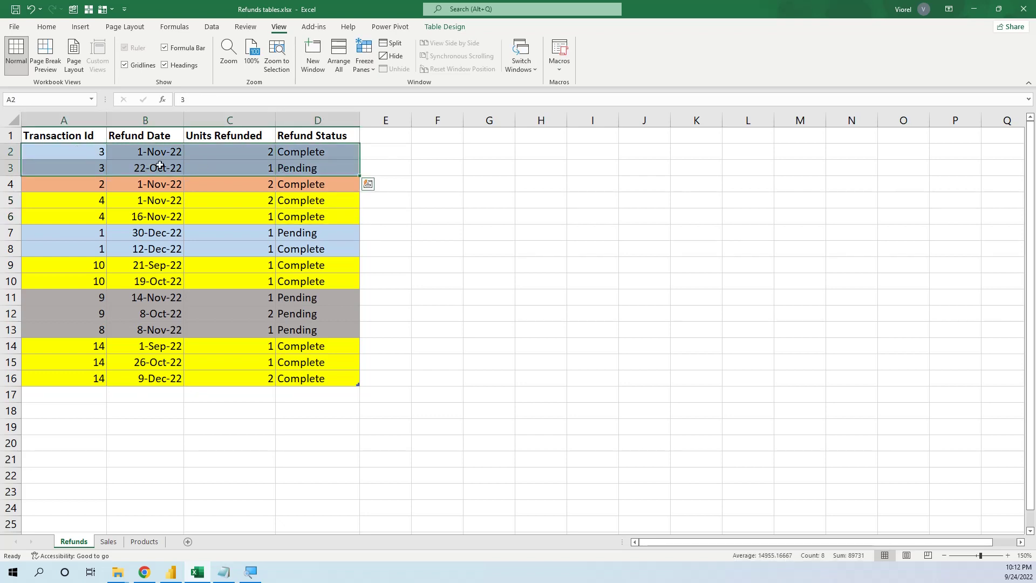
{"action": "left_click", "coordinate": [300, 154]}
{"action": "left_click", "coordinate": [300, 168]}
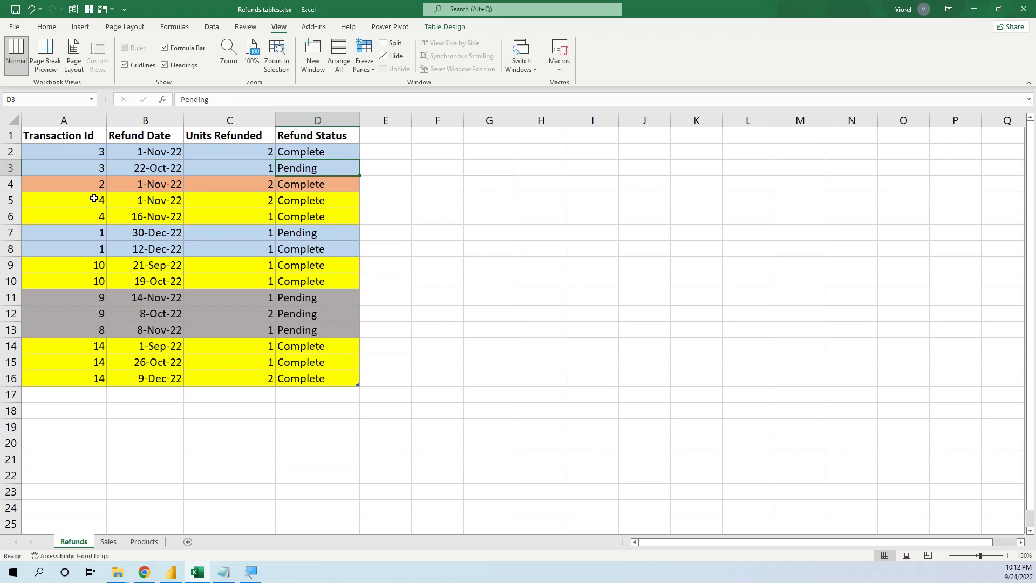
{"action": "left_click_drag", "start_coordinate": [95, 199], "coordinate": [286, 211]}
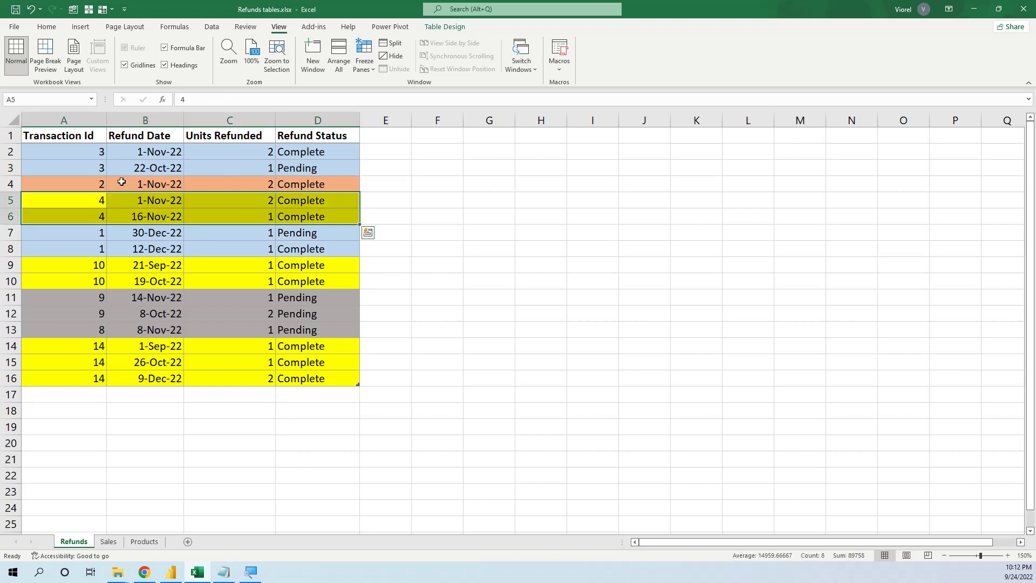
{"action": "left_click_drag", "start_coordinate": [84, 184], "coordinate": [302, 185]}
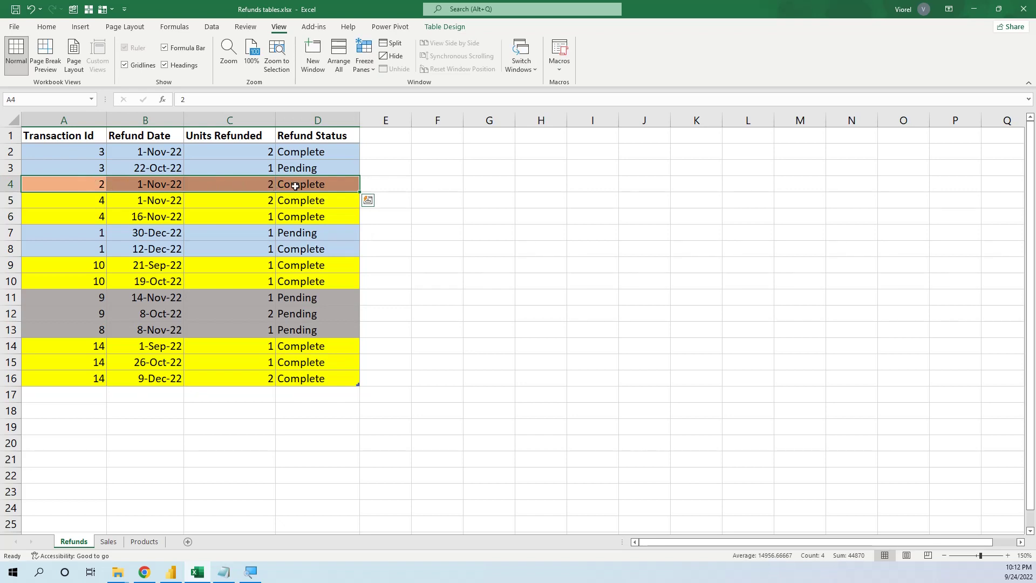
{"action": "left_click_drag", "start_coordinate": [81, 203], "coordinate": [286, 220]}
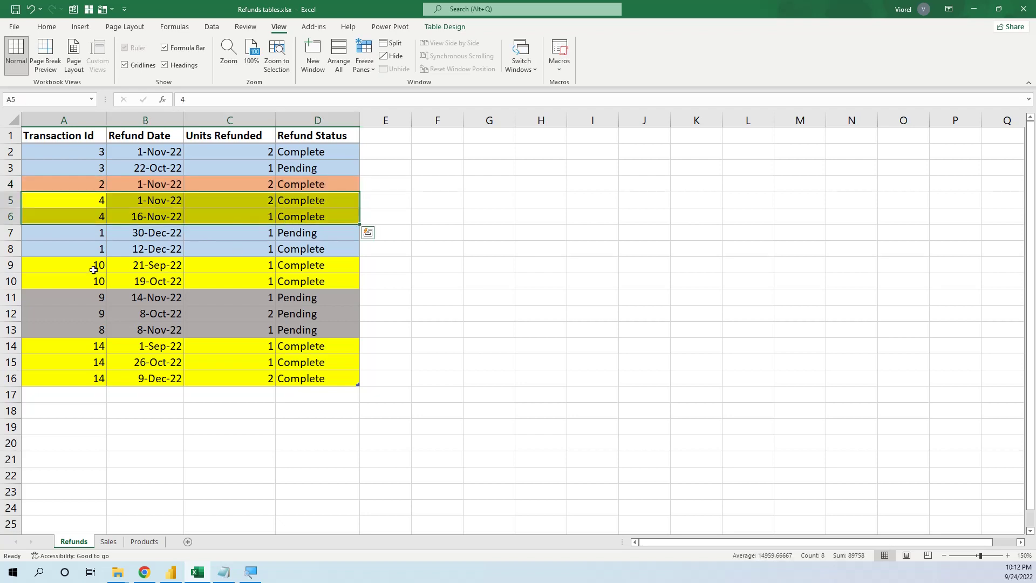
{"action": "left_click_drag", "start_coordinate": [280, 350], "coordinate": [304, 380]}
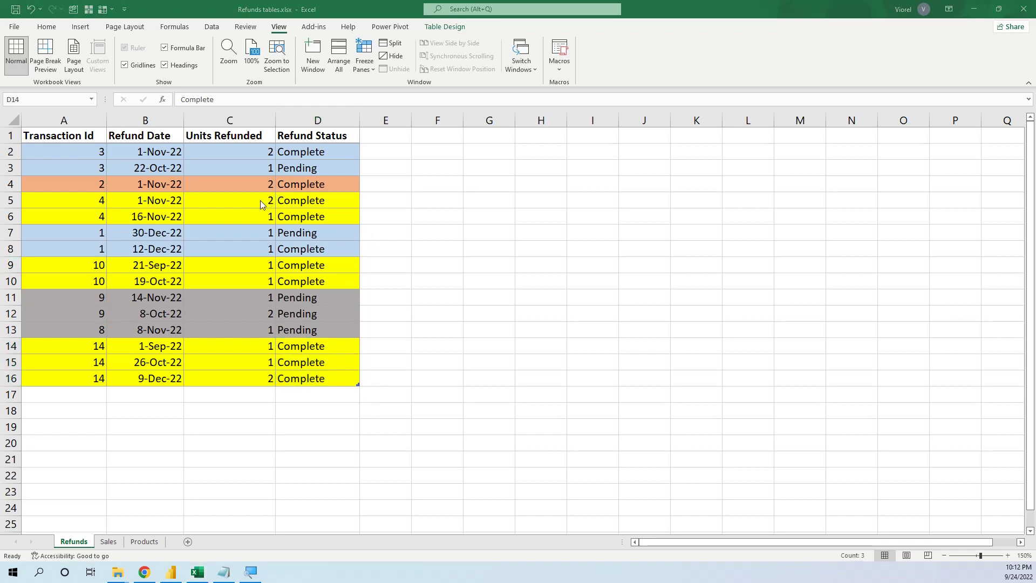
Check the units refunded on 1-Nov-22 for transaction 4 and look up the prices on the Products sheet.
{"action": "left_click", "coordinate": [240, 197]}
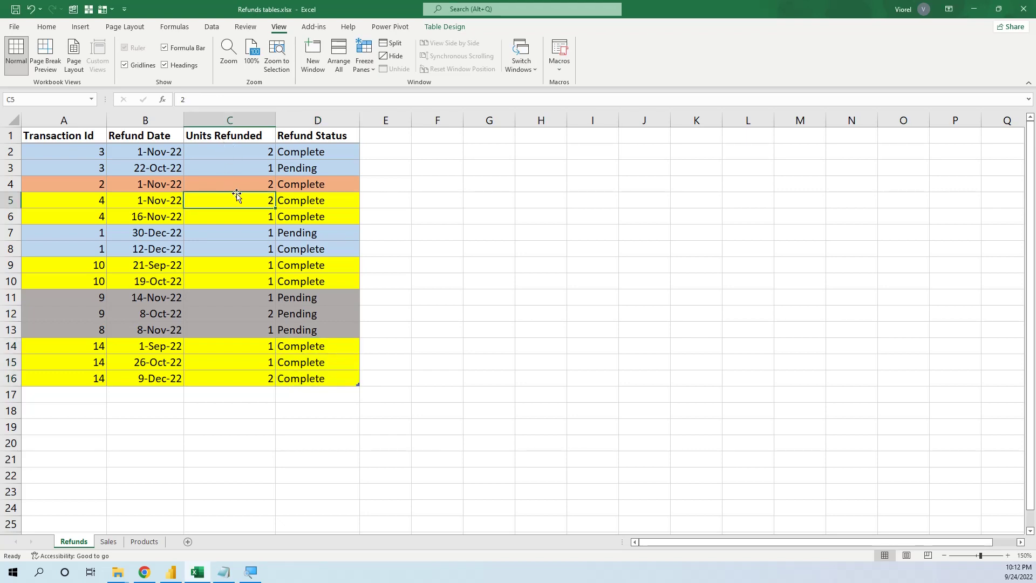
{"action": "left_click", "coordinate": [144, 541]}
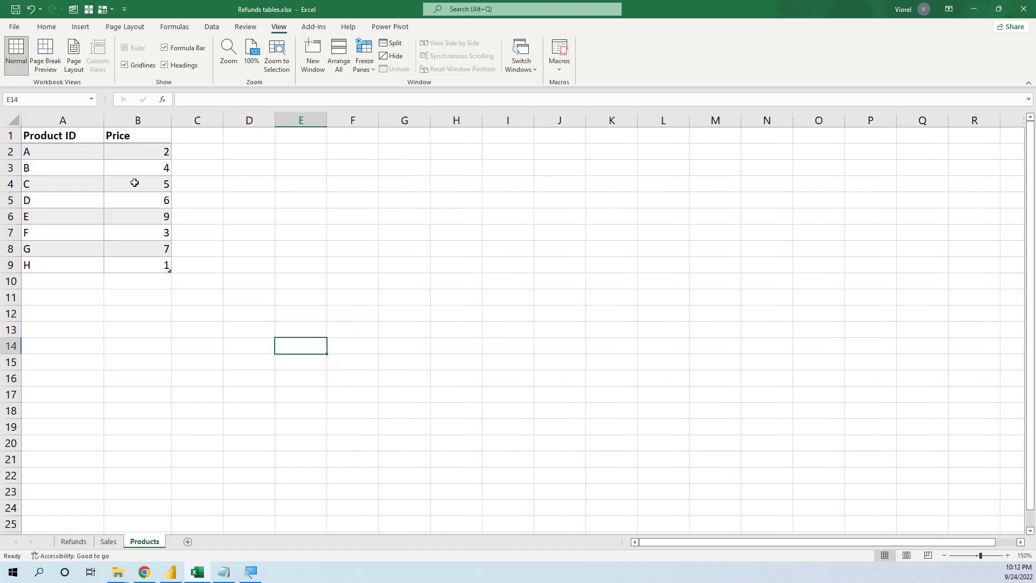
Switch to the Customer Refunds file in Power BI Desktop and inspect the model's relationship between Sales and Refunds.
{"action": "left_click", "coordinate": [172, 573]}
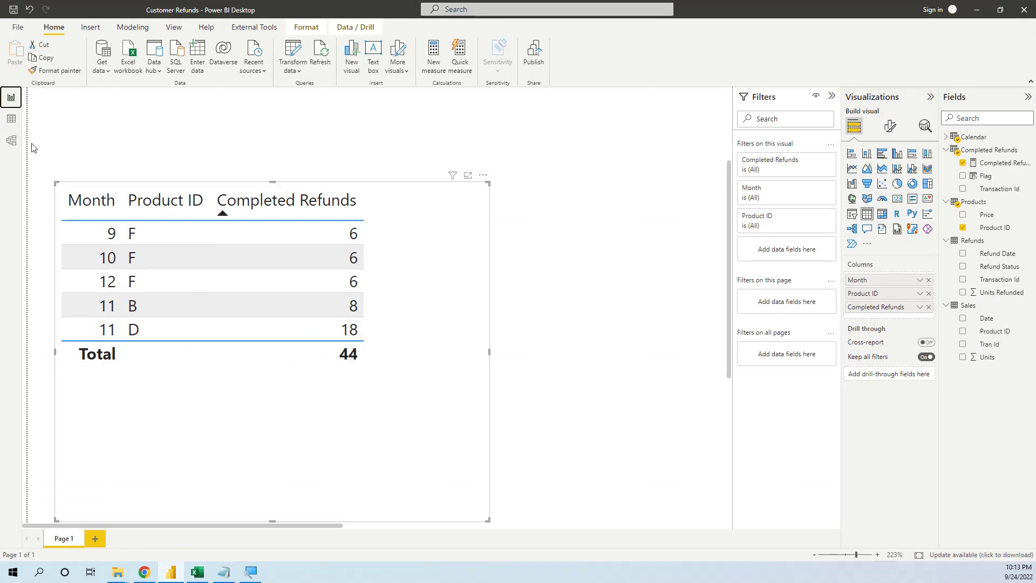
{"action": "left_click", "coordinate": [11, 141]}
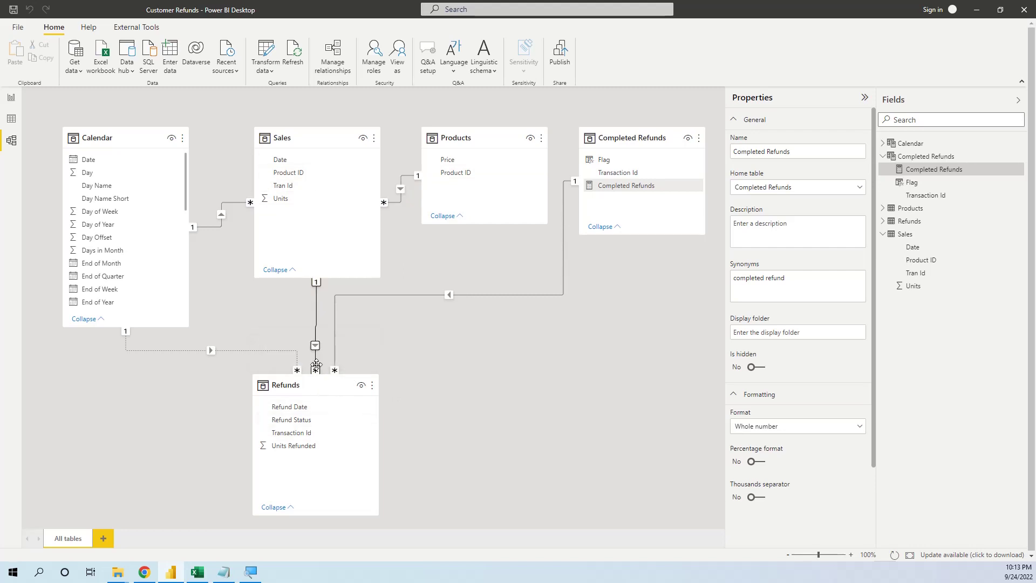
{"action": "left_click", "coordinate": [316, 317]}
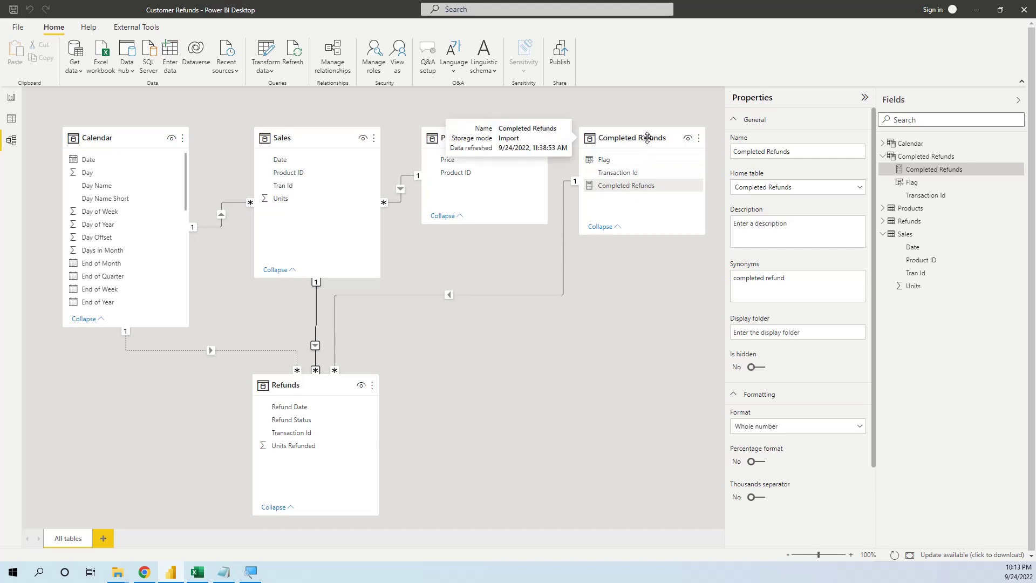
Review the report's refunds visual, and compare the data in the Completed Refunds and Refunds tables.
{"action": "left_click", "coordinate": [10, 97]}
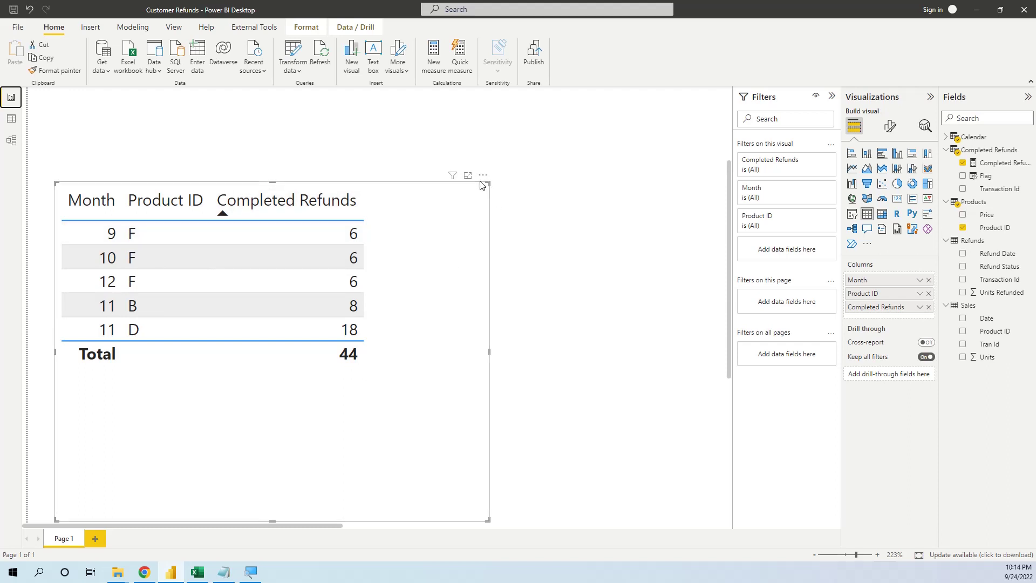
{"action": "left_click", "coordinate": [11, 119]}
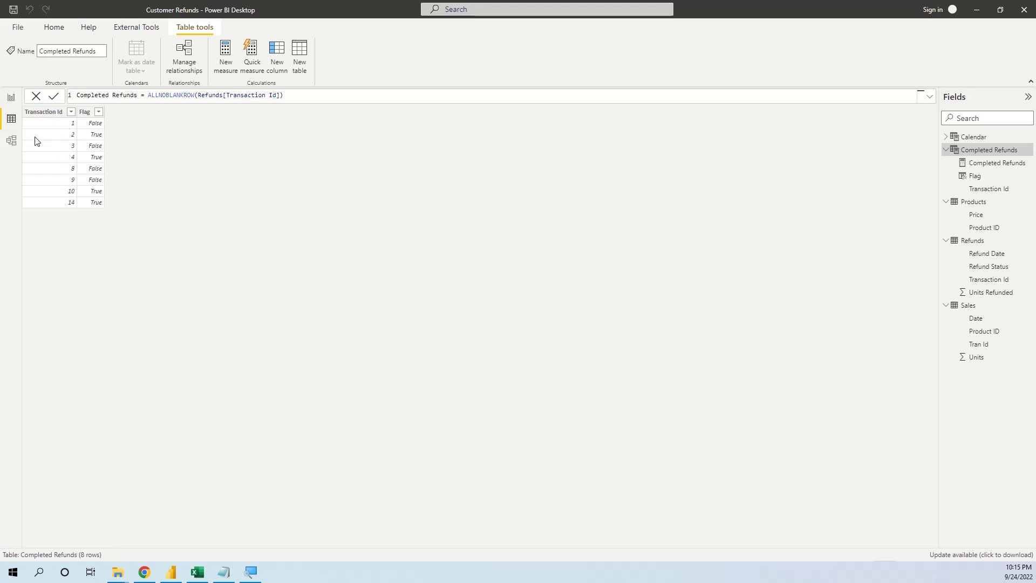
{"action": "left_click", "coordinate": [11, 119]}
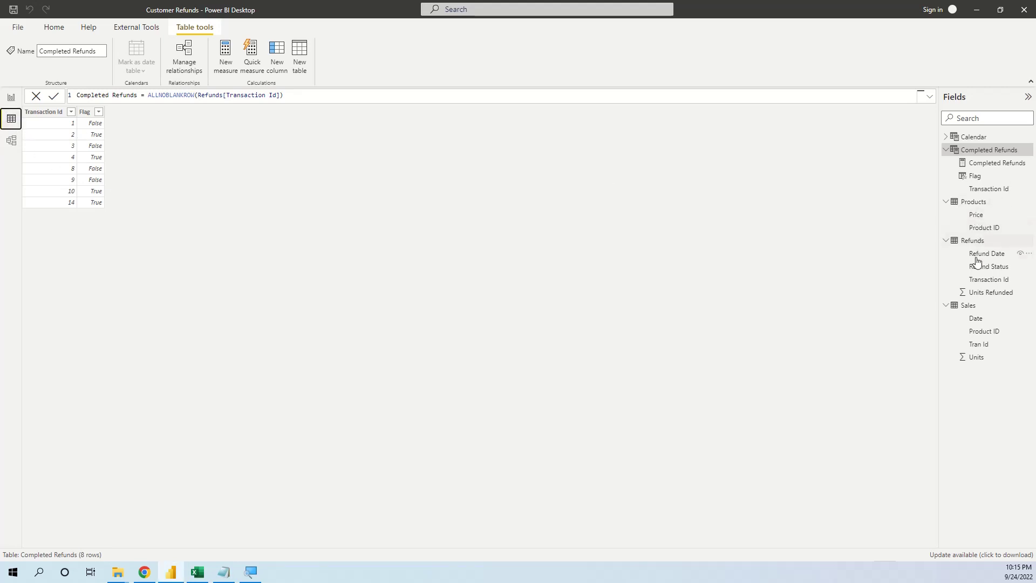
{"action": "left_click", "coordinate": [973, 240]}
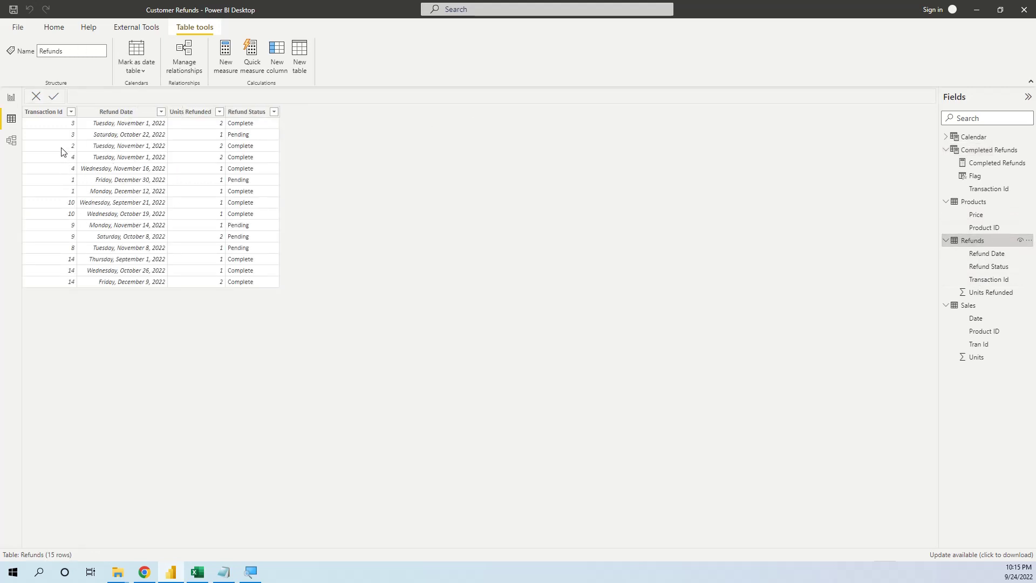
Examine the Completed Refunds calculated table and its ALLNOBLANKROW formula over the Refunds transaction IDs.
{"action": "left_click", "coordinate": [10, 97]}
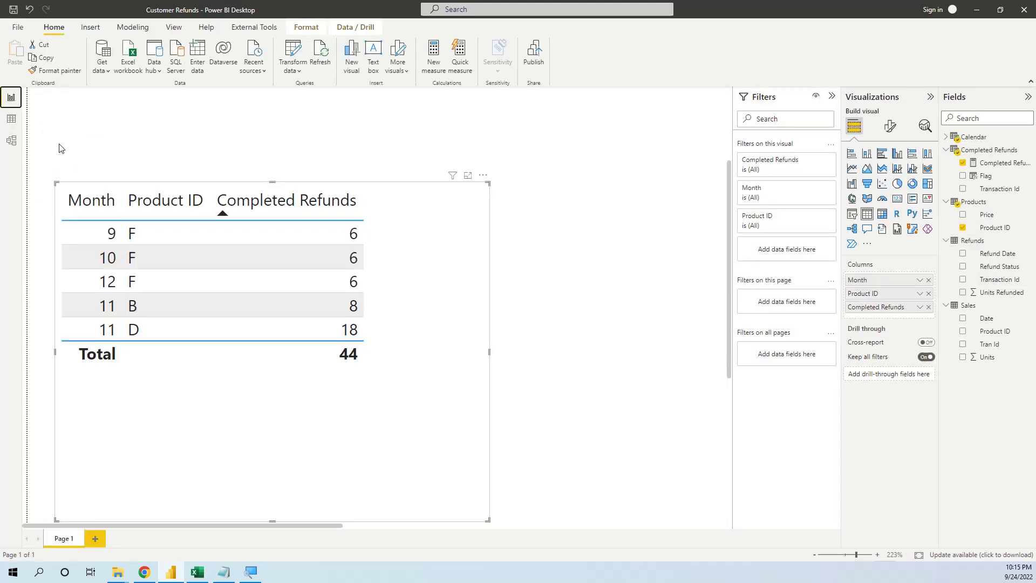
{"action": "left_click", "coordinate": [10, 119]}
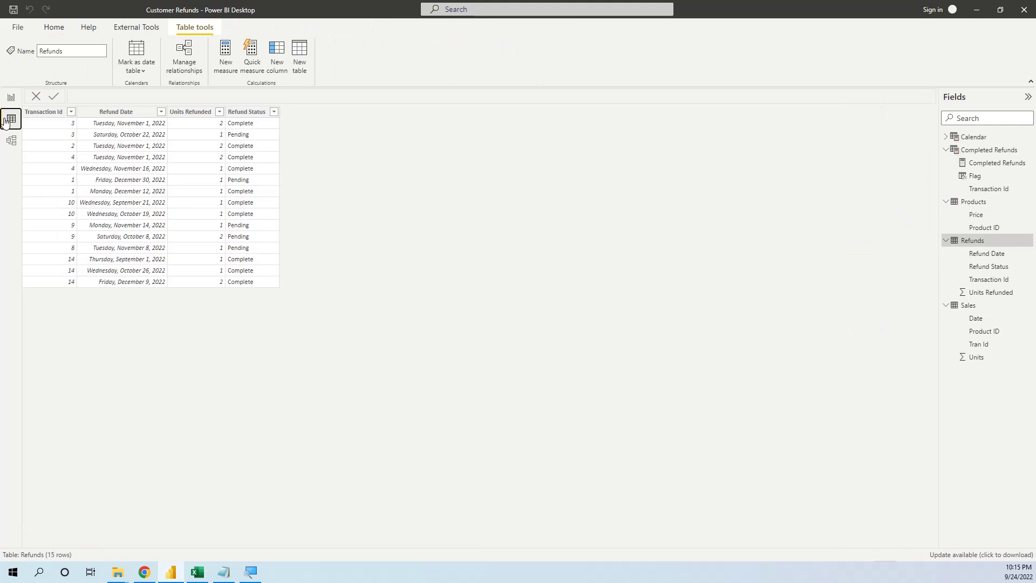
{"action": "left_click", "coordinate": [987, 140]}
{"action": "left_click", "coordinate": [991, 151]}
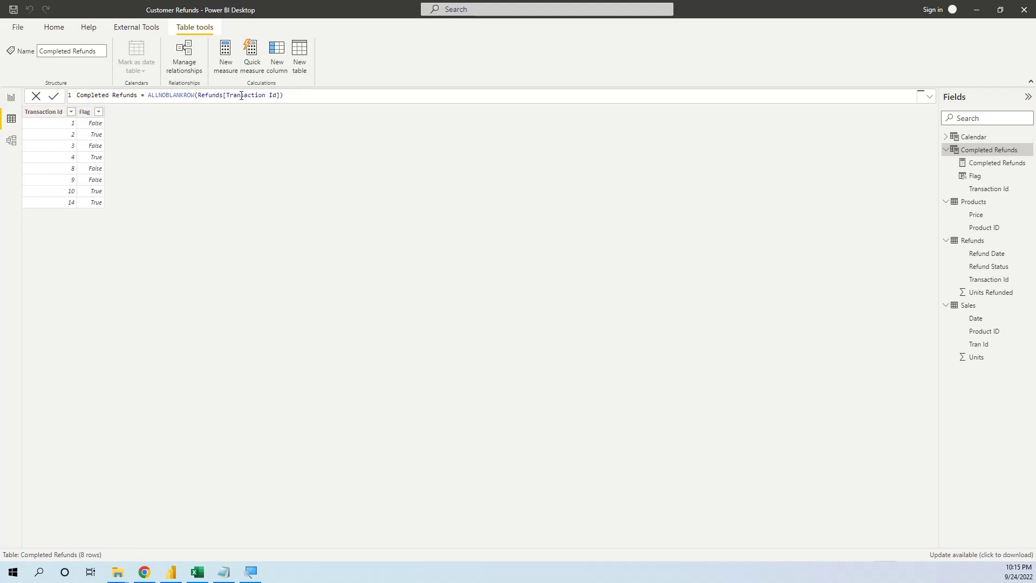
{"action": "left_click", "coordinate": [318, 94]}
Review the Refunds table's rows and the Completed Refunds table's relationship to Refunds in the model.
{"action": "left_click", "coordinate": [975, 245]}
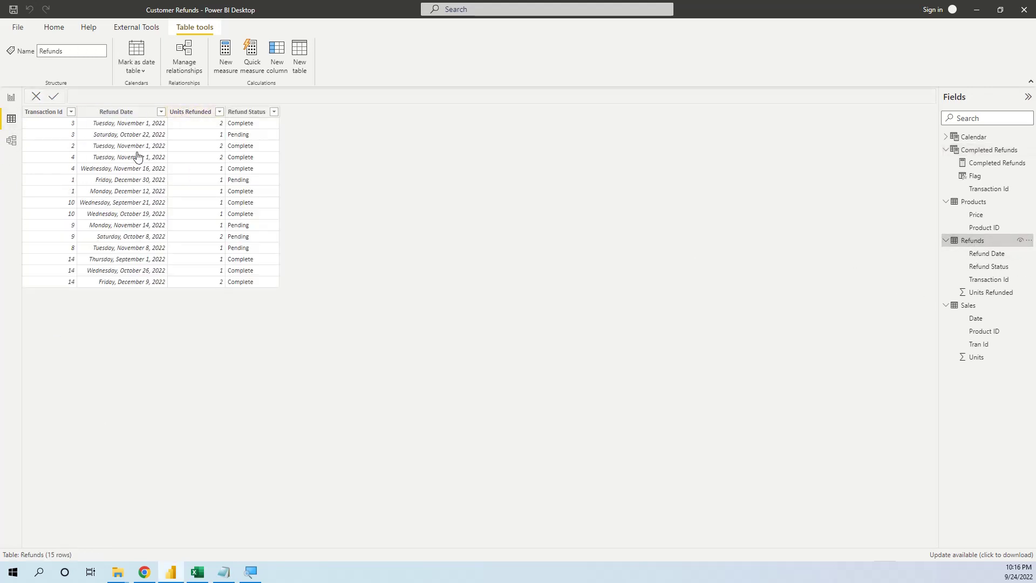
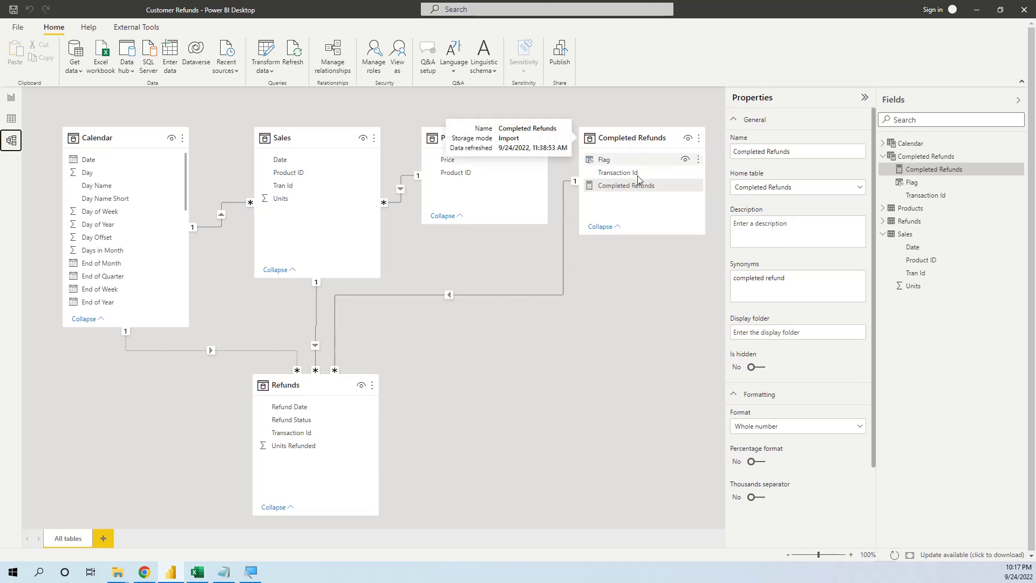
{"action": "left_click", "coordinate": [630, 192]}
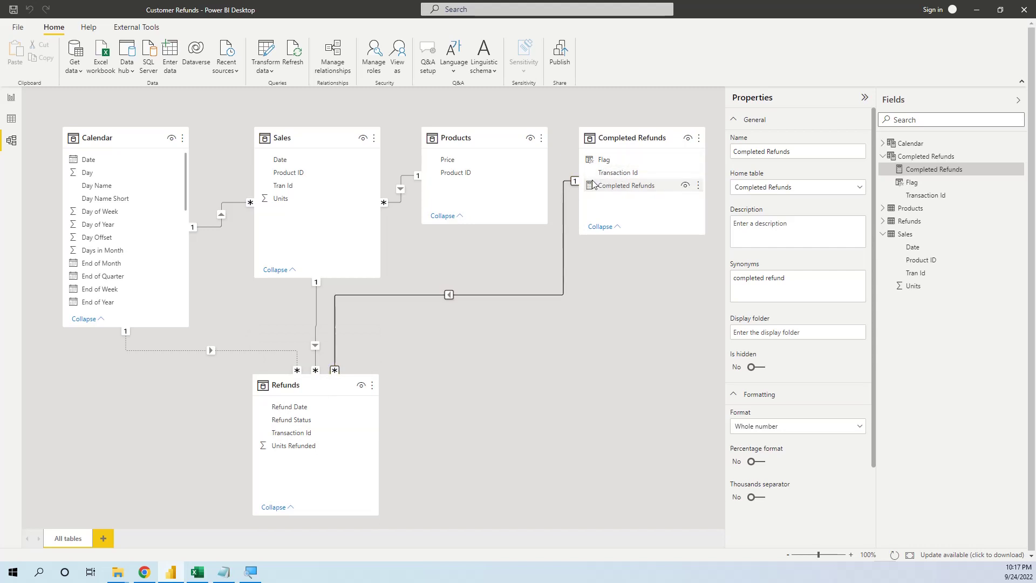
Open the Flag column's formula from the report and examine its TotalTransactions, TotalRows and CompleteRows variables.
{"action": "left_click", "coordinate": [11, 97]}
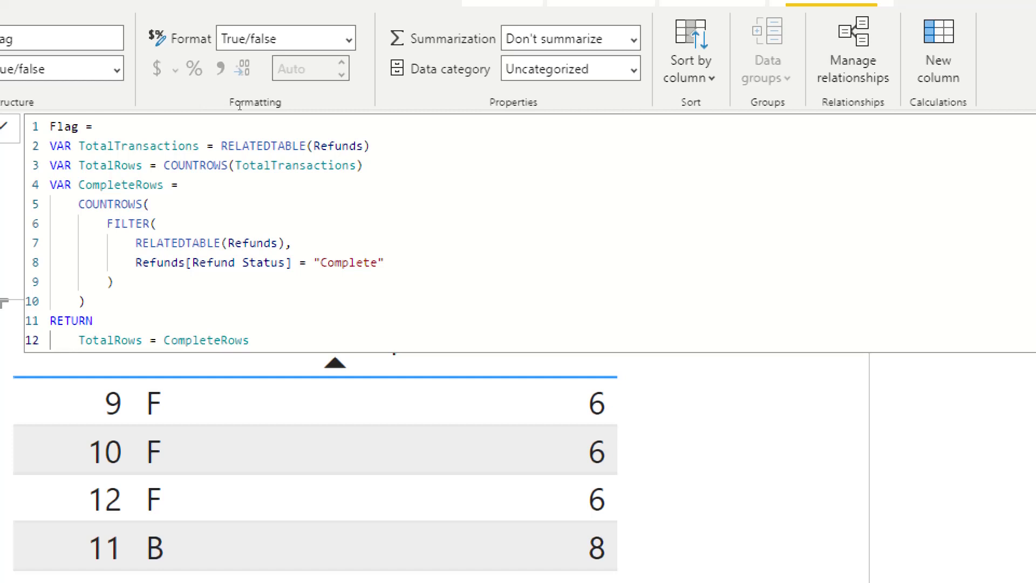
{"action": "left_click_drag", "start_coordinate": [241, 106], "coordinate": [96, 105]}
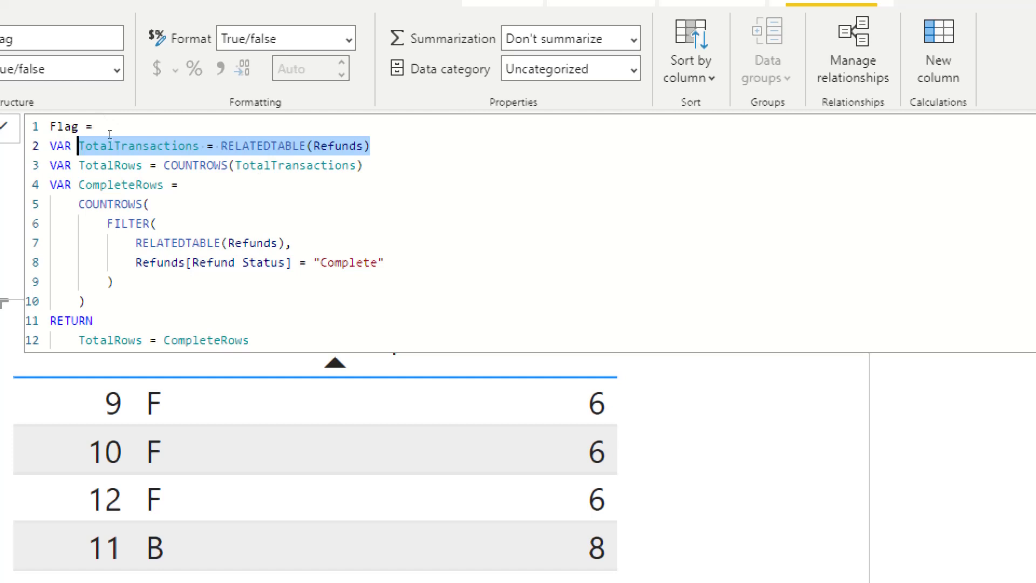
{"action": "key", "text": "Down"}
{"action": "key", "text": "Down"}
{"action": "key", "text": "shift+Right"}
{"action": "key", "text": "shift+Right"}
{"action": "key", "text": "shift+Down"}
{"action": "key", "text": "shift+End"}
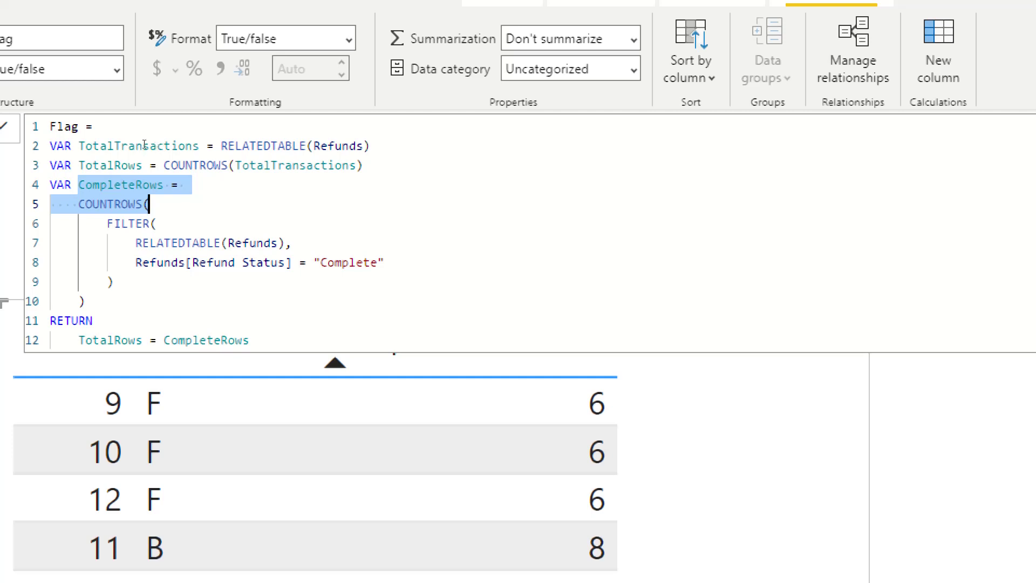
Examine the Flag formula's FILTER over related refunds by Refund Status "Complete" and its returned comparison of TotalRows with CompleteRows.
{"action": "key", "text": "Down"}
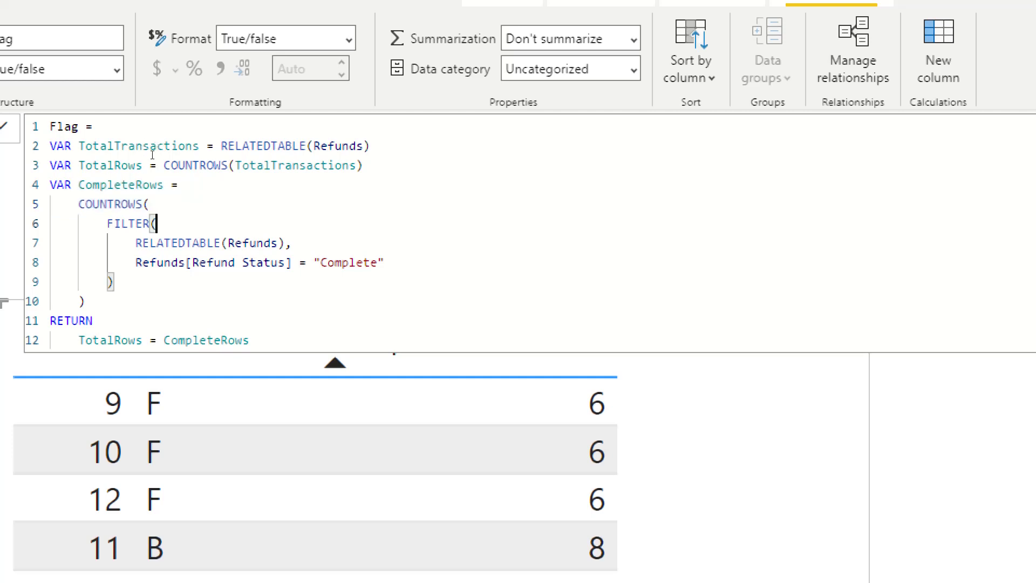
{"action": "key", "text": "Down"}
{"action": "key", "text": "End"}
{"action": "key", "text": "ctrl+shift+Left"}
{"action": "key", "text": "ctrl+shift+Left"}
{"action": "key", "text": "ctrl+shift+Left"}
{"action": "key", "text": "ctrl+shift+Left"}
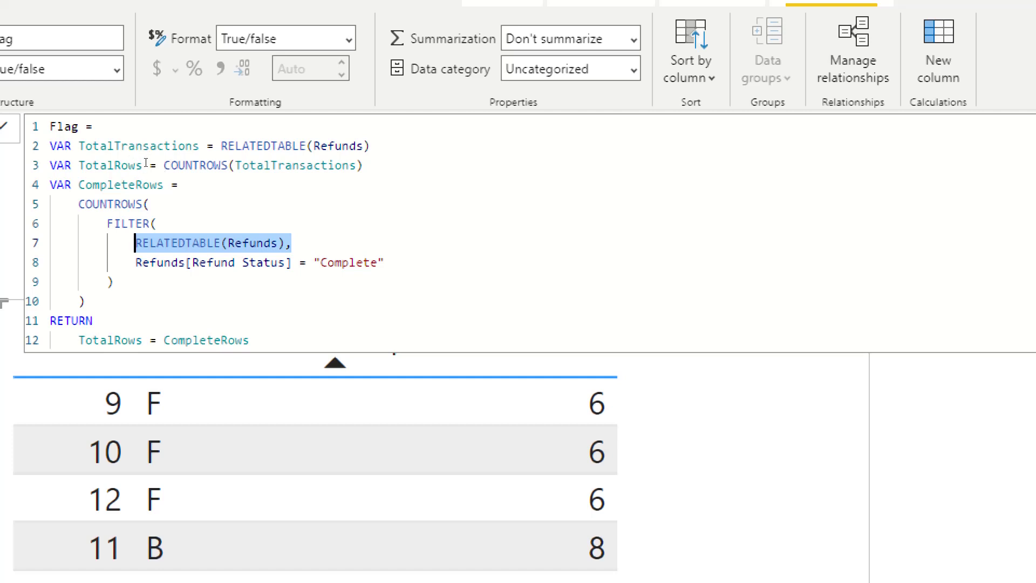
{"action": "key", "text": "Down"}
{"action": "key", "text": "ctrl+shift+Right"}
{"action": "key", "text": "ctrl+shift+Right"}
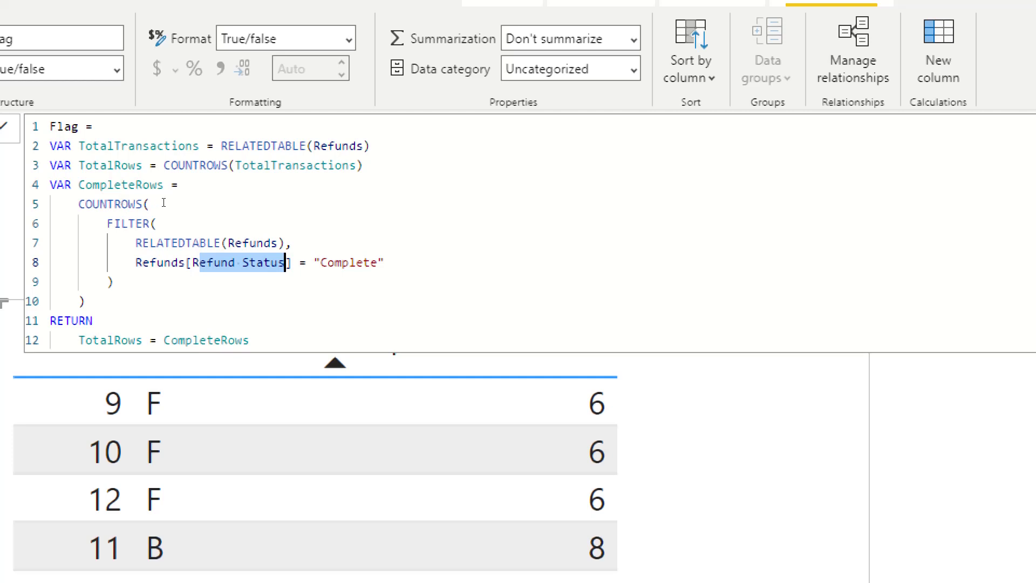
{"action": "key", "text": "ctrl+End"}
{"action": "key", "text": "shift+Home"}
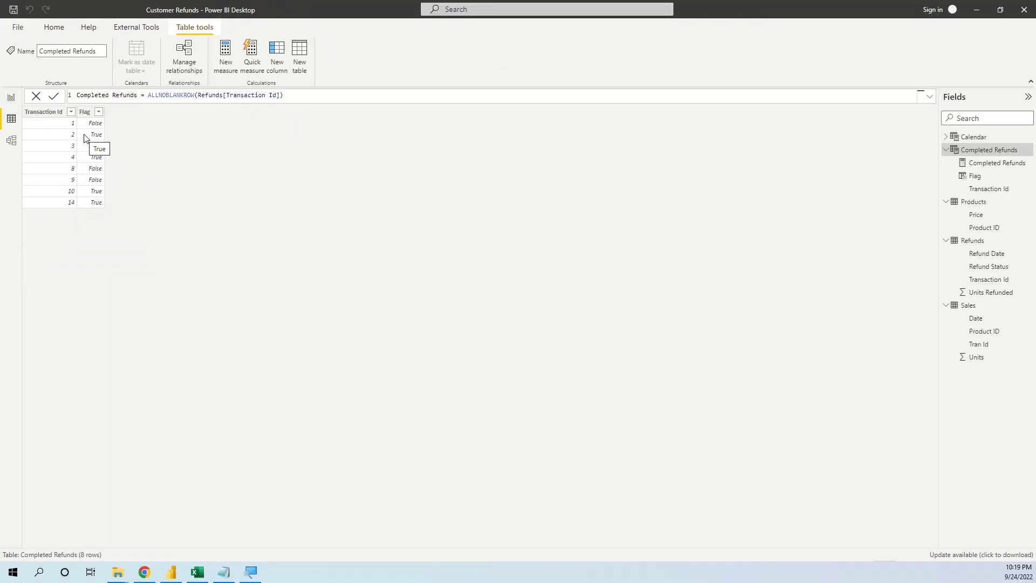
Review the Refunds rows and examine the Completed Refunds measure's SUMX of Units Refunded by related Price with its Flag = TRUE() filter.
{"action": "left_click", "coordinate": [978, 246]}
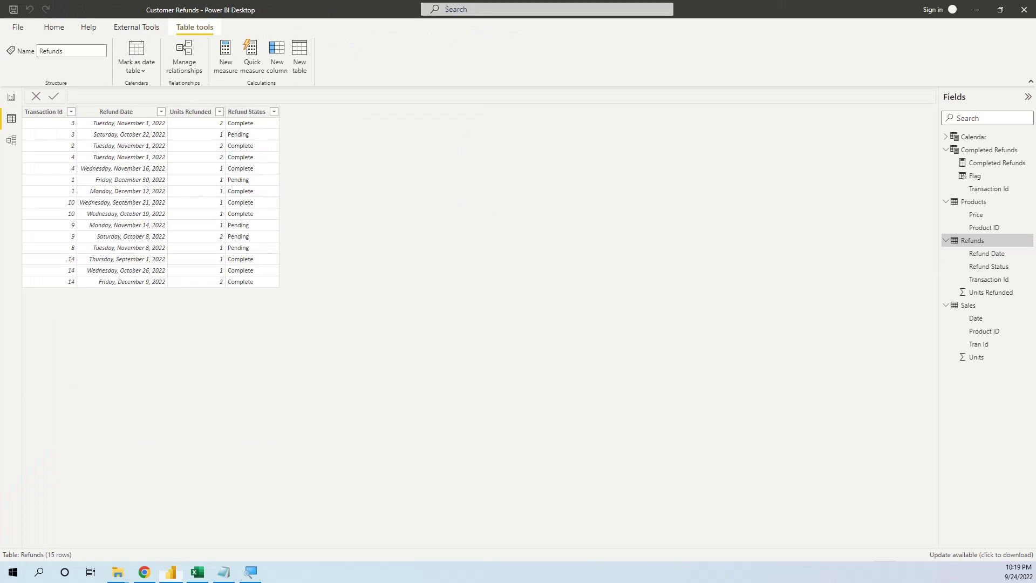
{"action": "left_click", "coordinate": [997, 163]}
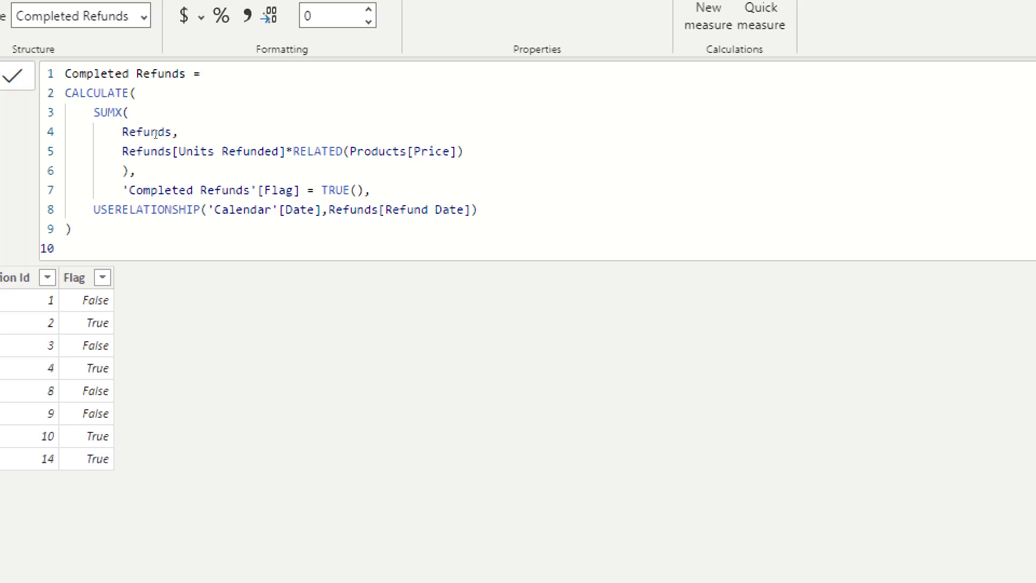
{"action": "left_click_drag", "start_coordinate": [144, 151], "coordinate": [270, 152]}
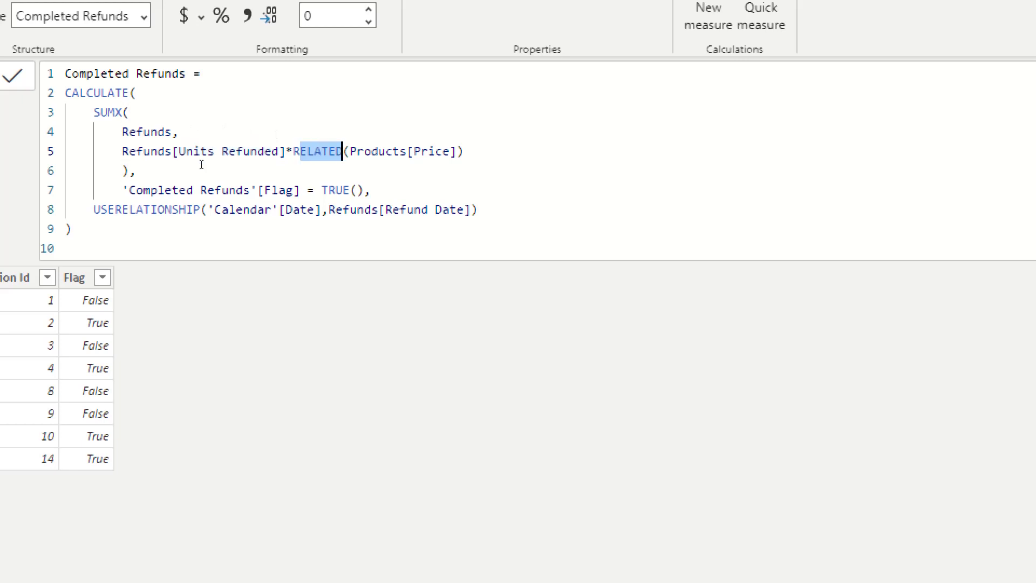
{"action": "left_click_drag", "start_coordinate": [125, 156], "coordinate": [197, 156]}
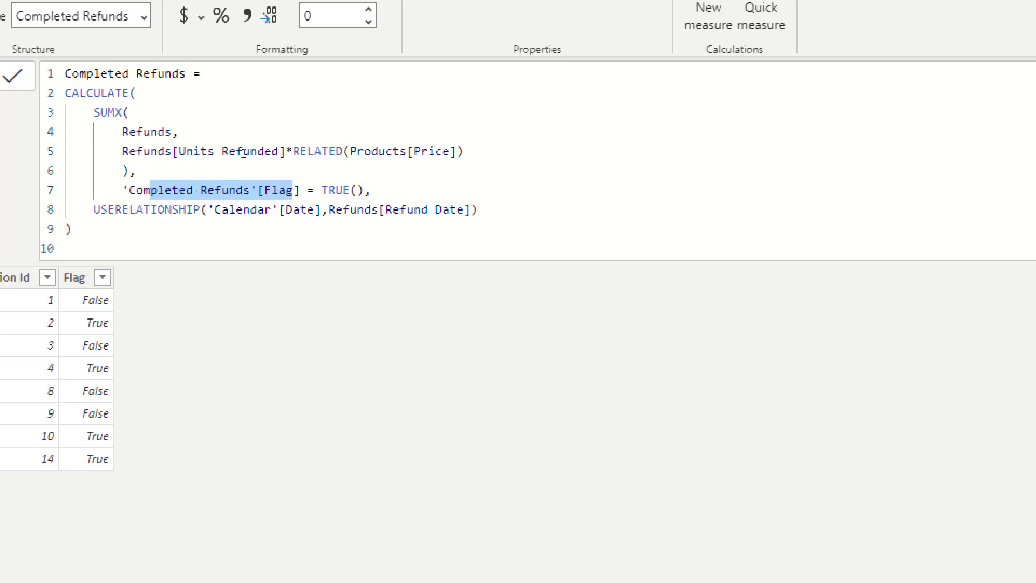
{"action": "key", "text": "End"}
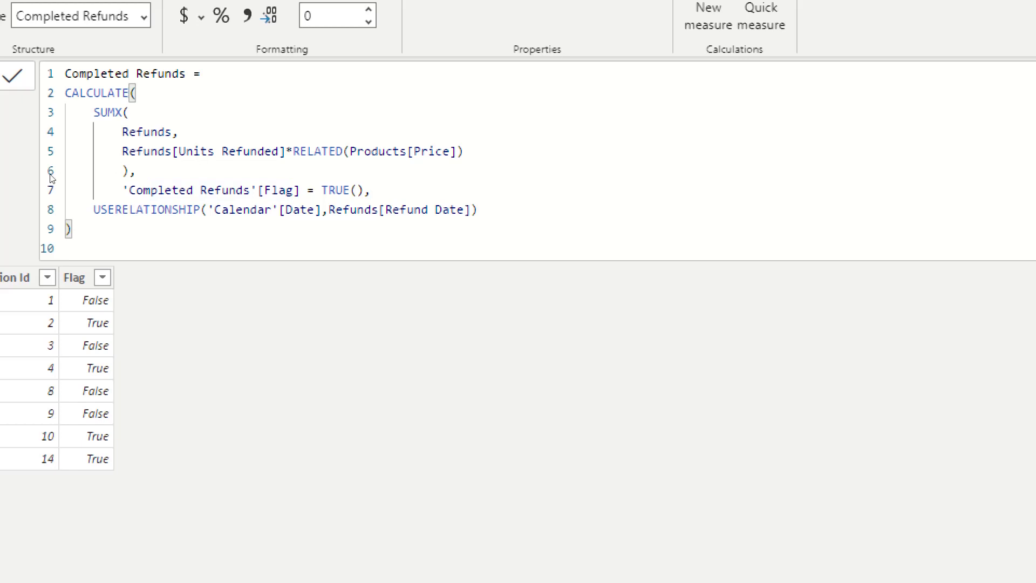
Examine the measure's USERELATIONSHIP between Calendar[Date] and Refunds[Refund Date] and the matching Calendar-to-Refunds relationship in the model.
{"action": "left_click_drag", "start_coordinate": [93, 210], "coordinate": [258, 210]}
{"action": "key", "text": "shift+Right"}
{"action": "key", "text": "shift+Right"}
{"action": "key", "text": "shift+Right"}
{"action": "key", "text": "shift+Right"}
{"action": "key", "text": "shift+Right"}
{"action": "key", "text": "shift+Right"}
{"action": "key", "text": "shift+Right"}
{"action": "key", "text": "shift+Right"}
{"action": "key", "text": "shift+Right"}
{"action": "key", "text": "shift+Right"}
{"action": "key", "text": "shift+Right"}
{"action": "key", "text": "shift+Right"}
{"action": "key", "text": "shift+Right"}
{"action": "key", "text": "shift+Right"}
{"action": "key", "text": "shift+Right"}
{"action": "key", "text": "shift+Right"}
{"action": "key", "text": "shift+Right"}
{"action": "key", "text": "shift+Right"}
{"action": "key", "text": "shift+Right"}
{"action": "key", "text": "shift+Right"}
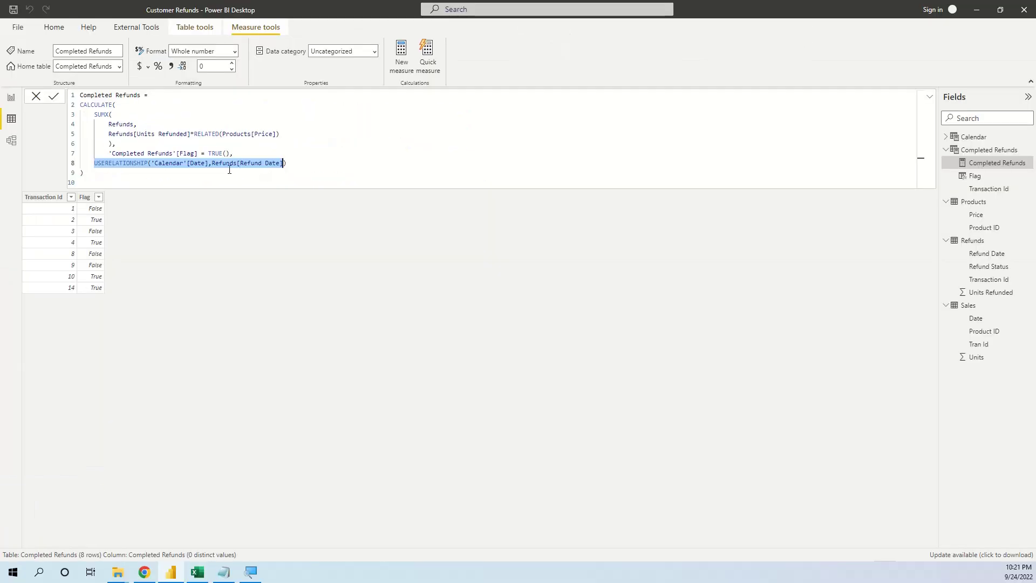
{"action": "left_click", "coordinate": [11, 141]}
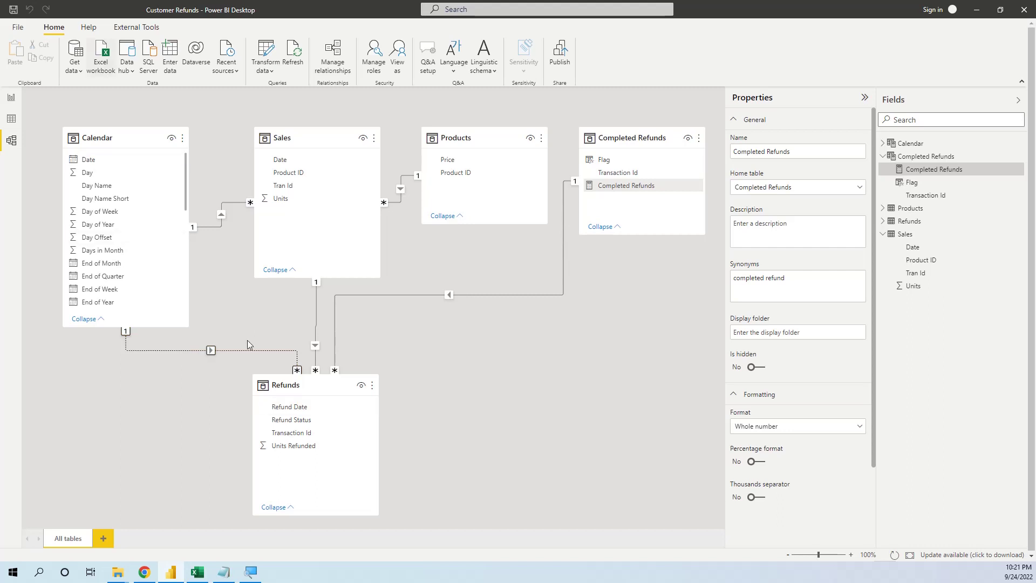
{"action": "left_click", "coordinate": [413, 395]}
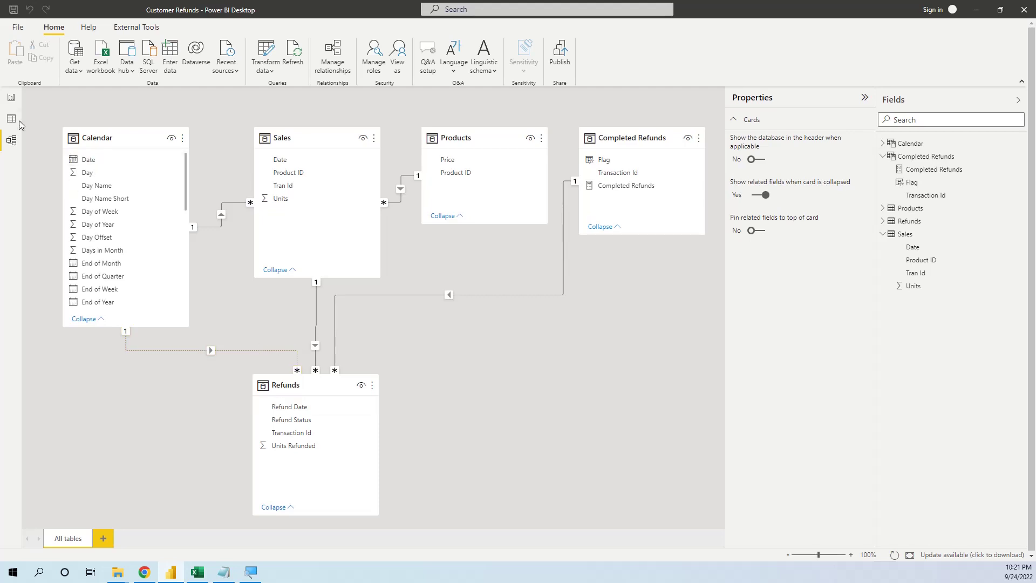
In the report, comment out the Completed Refunds measure's USERELATIONSHIP line and the comma before it with //, and apply the formula.
{"action": "left_click", "coordinate": [10, 98]}
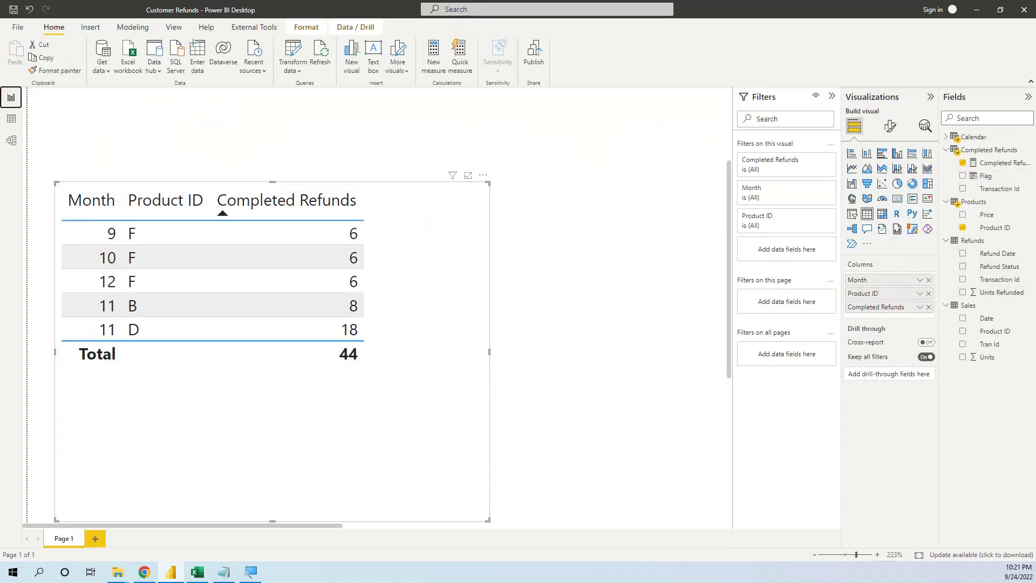
{"action": "left_click", "coordinate": [993, 162]}
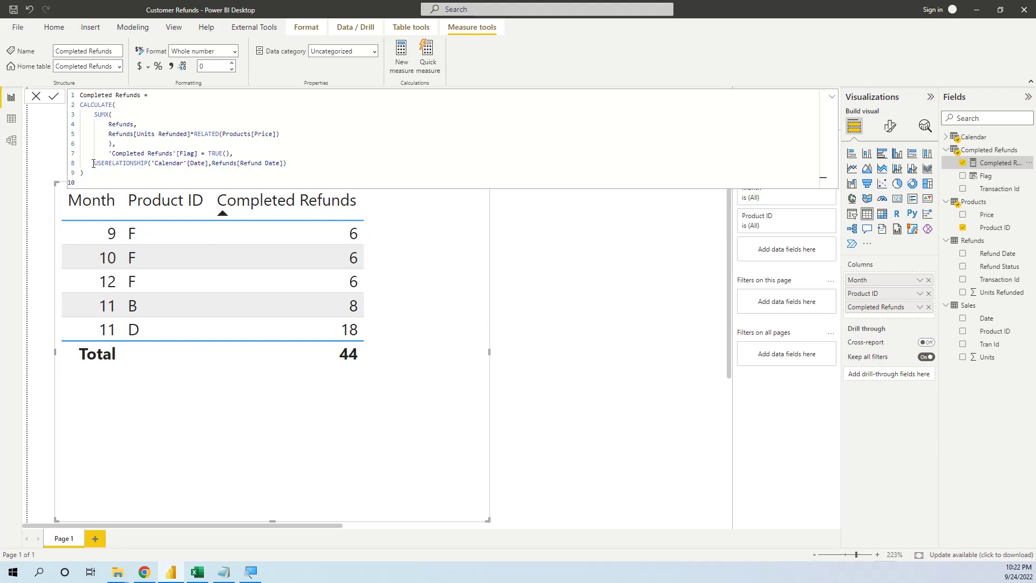
{"action": "left_click_drag", "start_coordinate": [92, 164], "coordinate": [294, 162]}
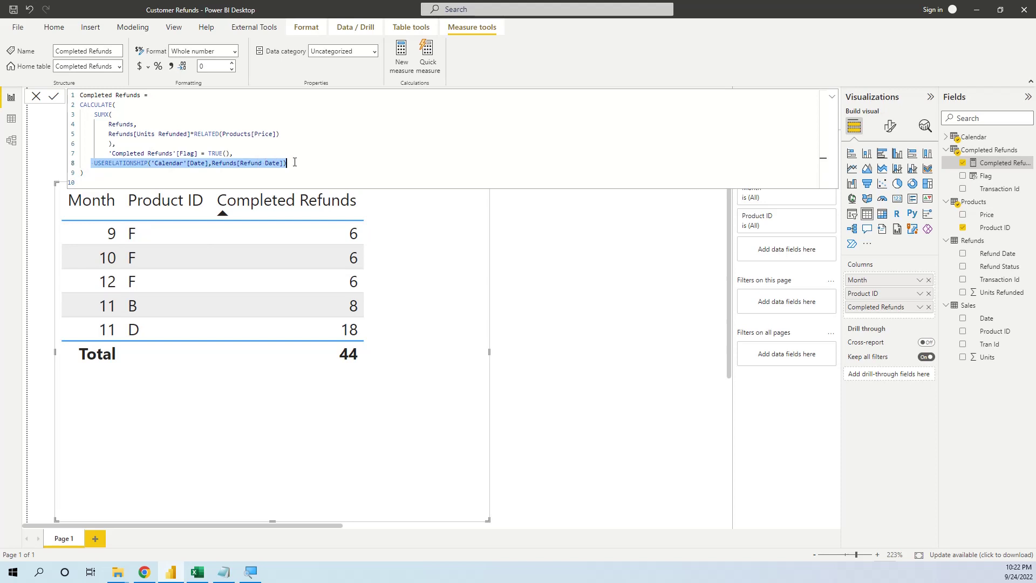
{"action": "left_click", "coordinate": [95, 164]}
{"action": "type", "text": "//"}
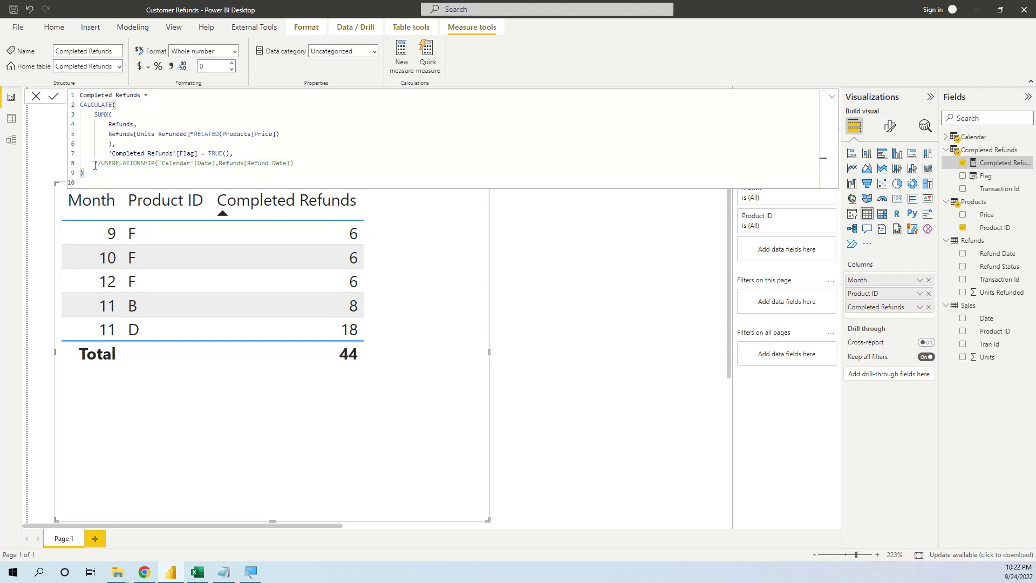
{"action": "left_click", "coordinate": [231, 155]}
{"action": "type", "text": "//"}
{"action": "left_click", "coordinate": [449, 230]}
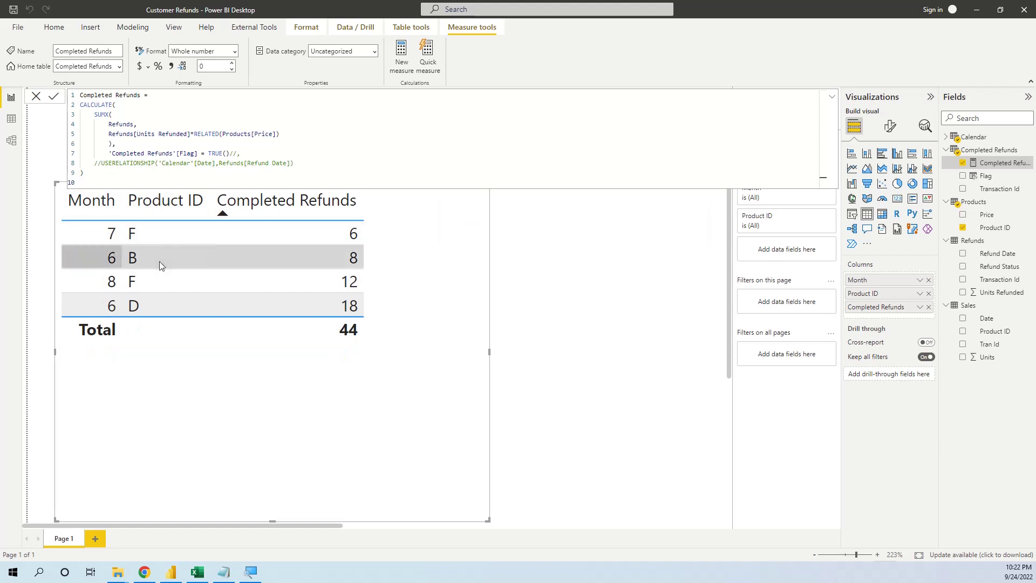
Review the report table's months without USERELATIONSHIP and compare them with the Calendar-to-Sales date relationship in the model.
{"action": "left_click", "coordinate": [831, 96]}
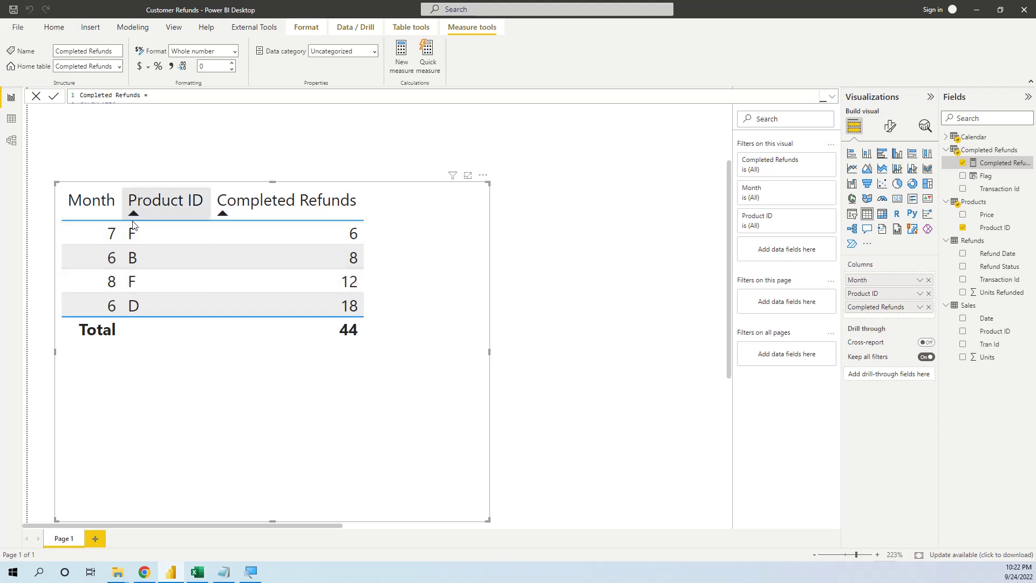
{"action": "left_click", "coordinate": [12, 141]}
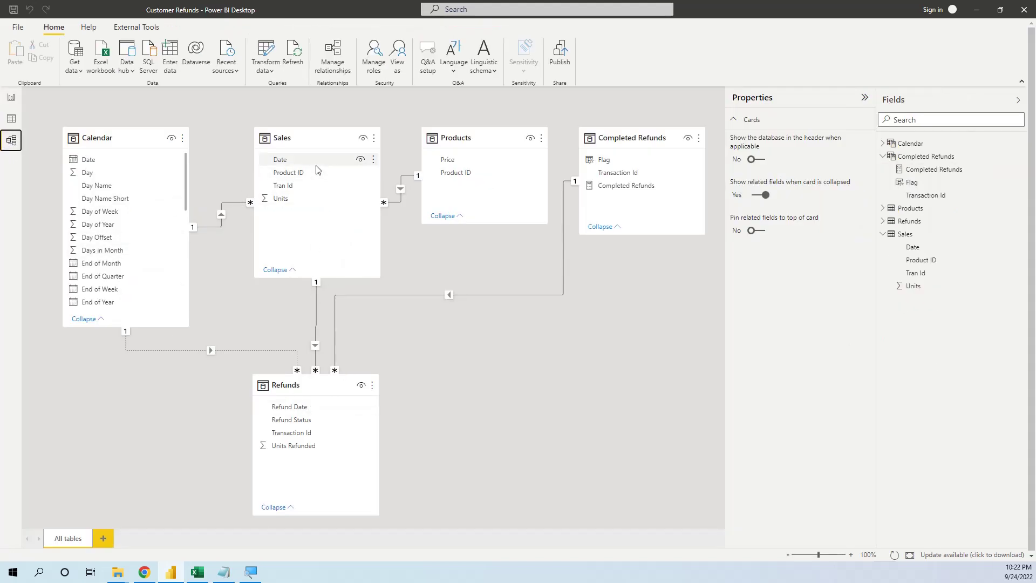
{"action": "left_click", "coordinate": [11, 99]}
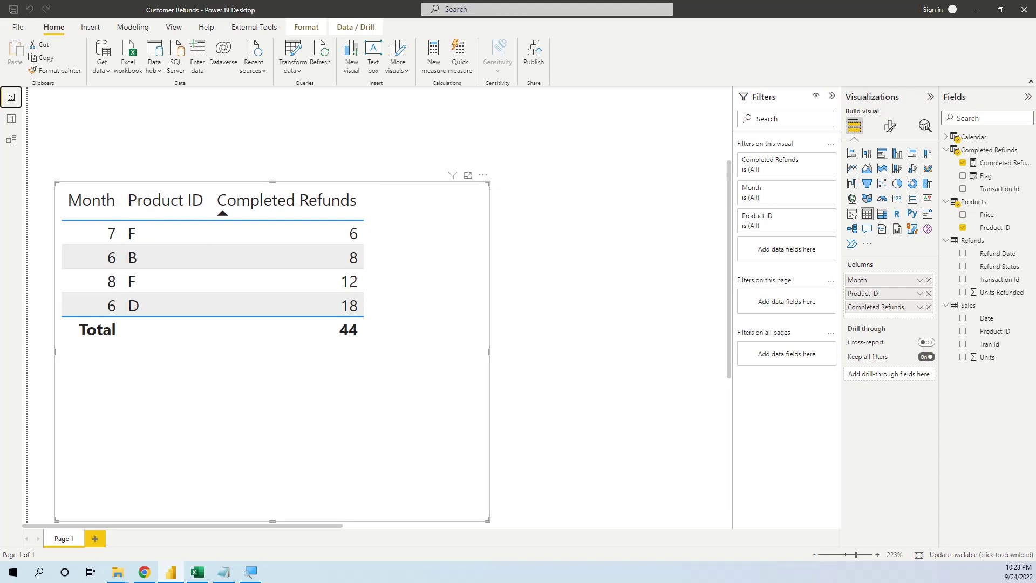
Uncomment the USERELATIONSHIP line and the comma after TRUE() in the Completed Refunds measure, and apply the restored formula.
{"action": "left_click", "coordinate": [1004, 163]}
{"action": "left_click", "coordinate": [239, 152]}
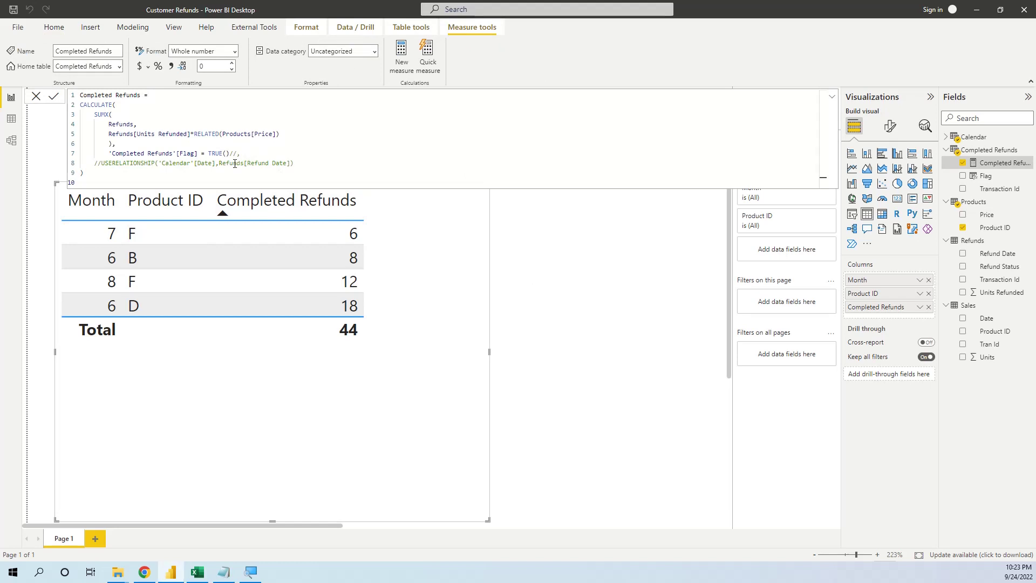
{"action": "key", "text": "BackSpace"}
{"action": "key", "text": "BackSpace"}
{"action": "type", "text": ","}
{"action": "left_click", "coordinate": [99, 164]}
{"action": "key", "text": "BackSpace"}
{"action": "key", "text": "BackSpace"}
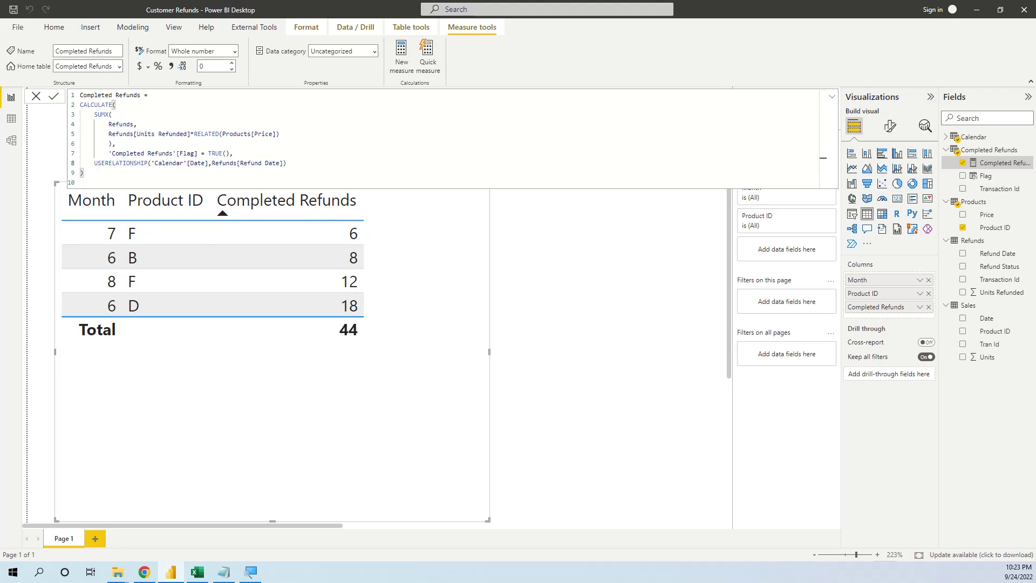
{"action": "left_click", "coordinate": [53, 96]}
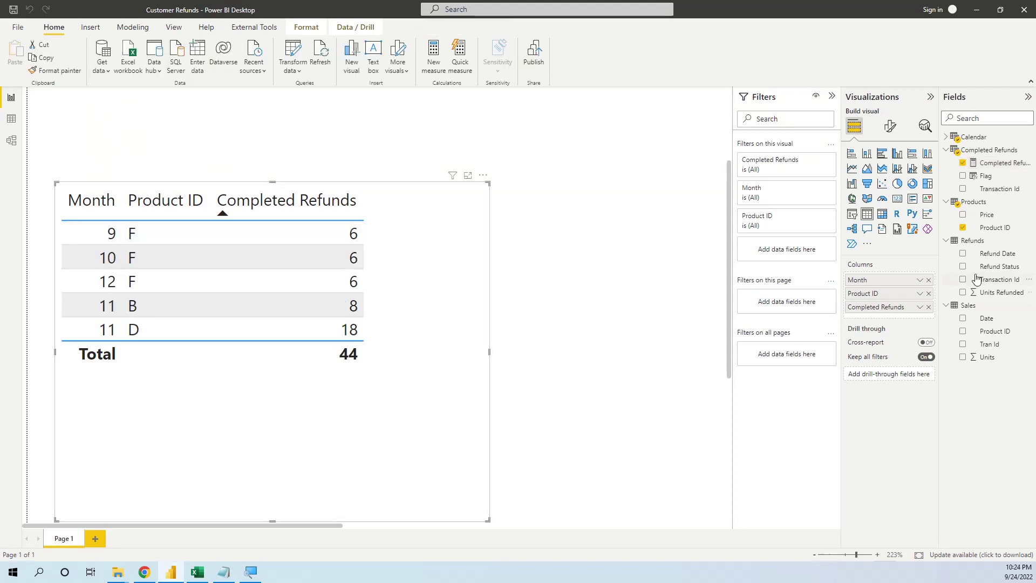
{"action": "left_click", "coordinate": [947, 139]}
{"action": "left_click", "coordinate": [947, 139]}
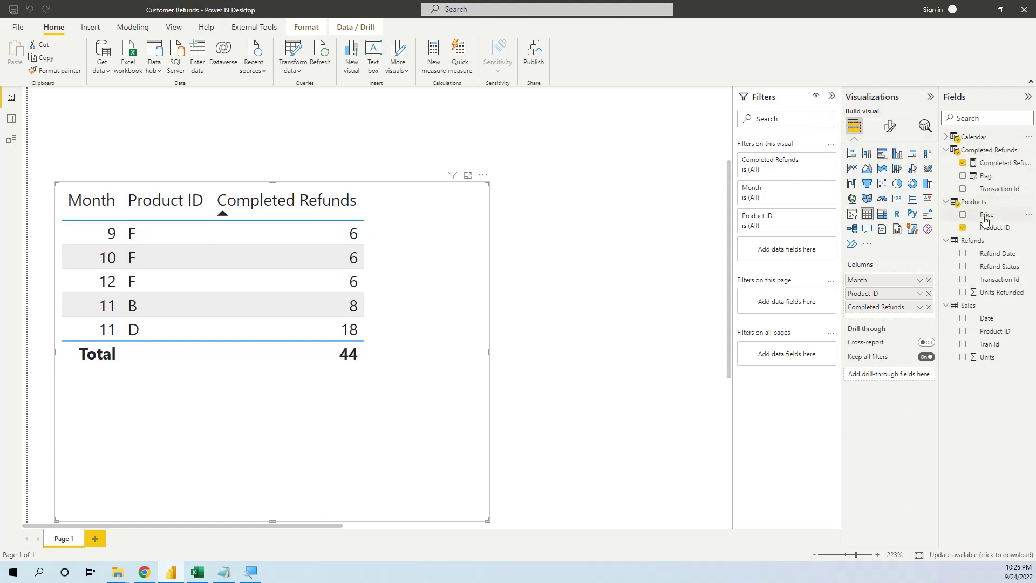